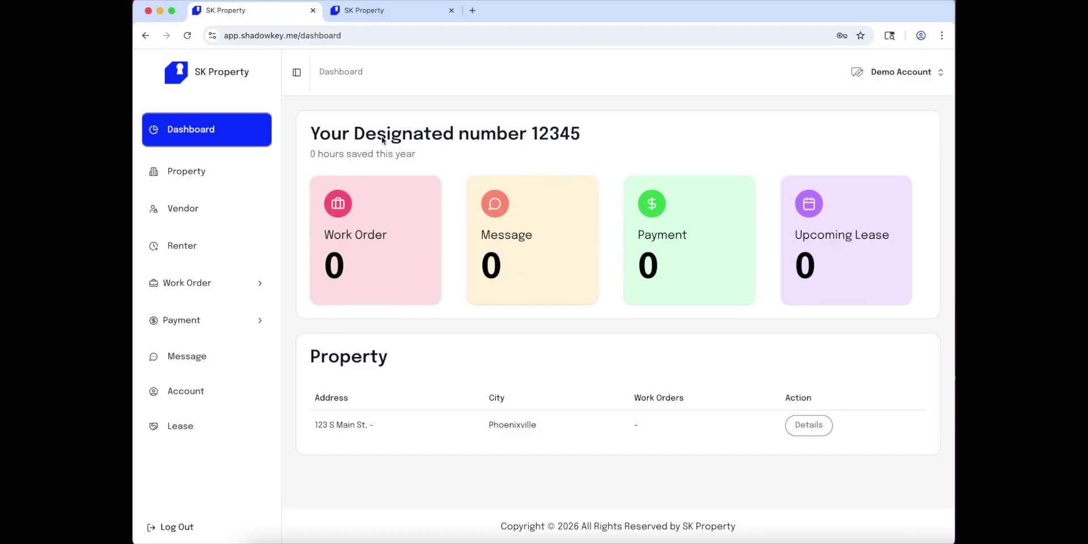
# Return to the Dashboard tab showing zero work orders, messages, payments and leases.
pyautogui.click(382, 20)
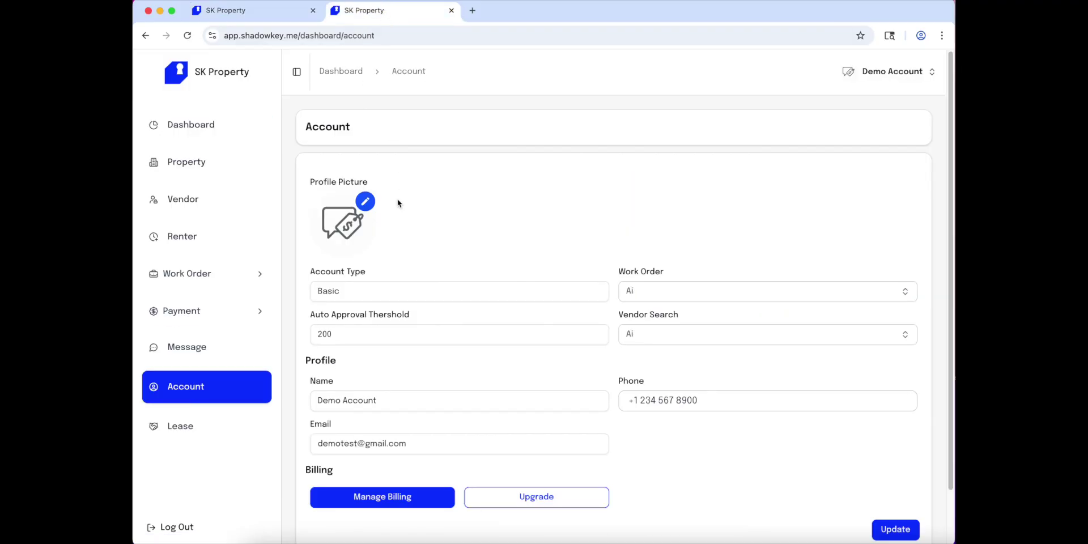
pyautogui.scroll(-1, 399, 203)
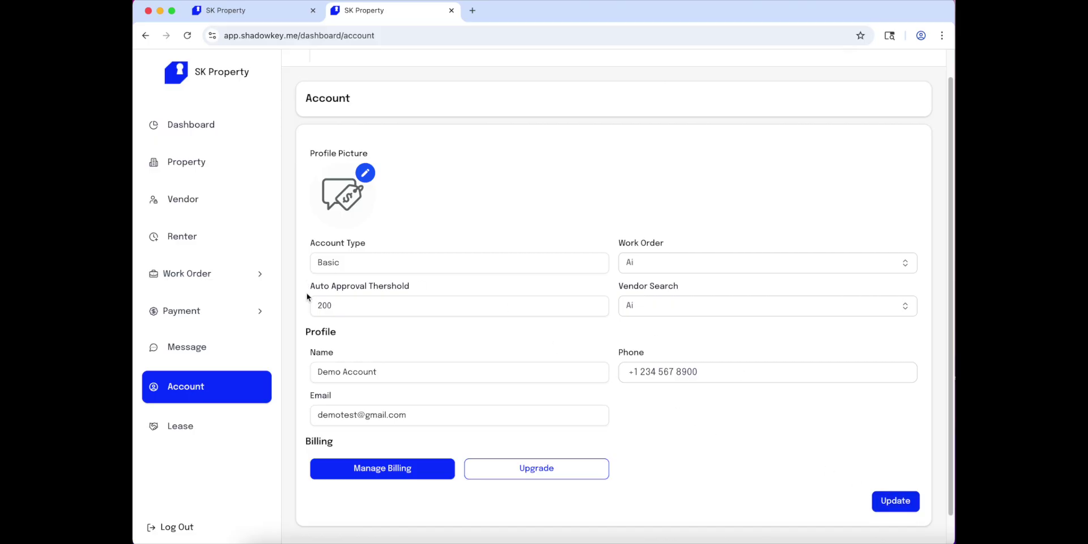
pyautogui.click(252, 11)
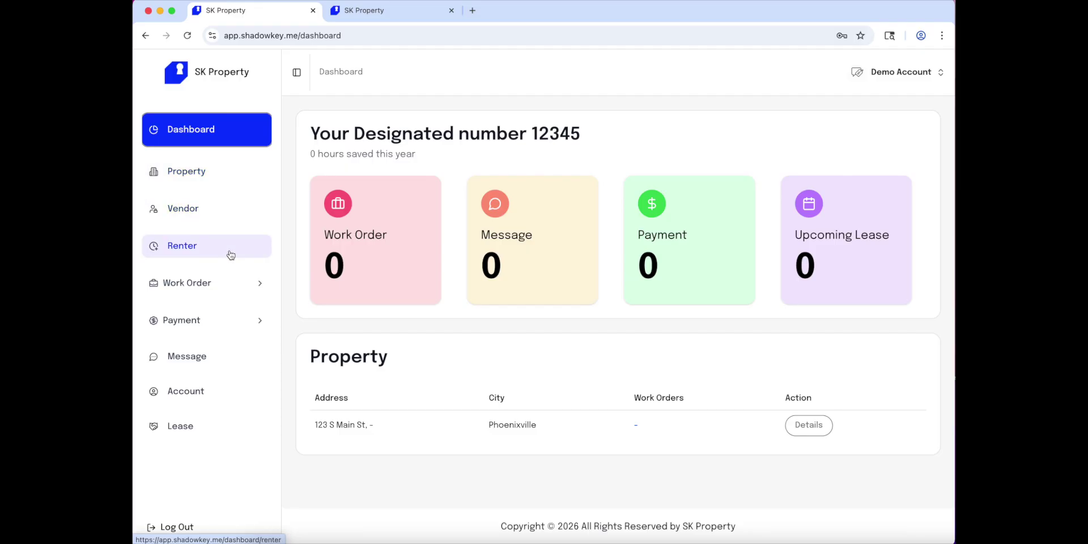
# Add a property at the suggested Washington, DC address with no renter assigned, and save it.
pyautogui.click(231, 171)
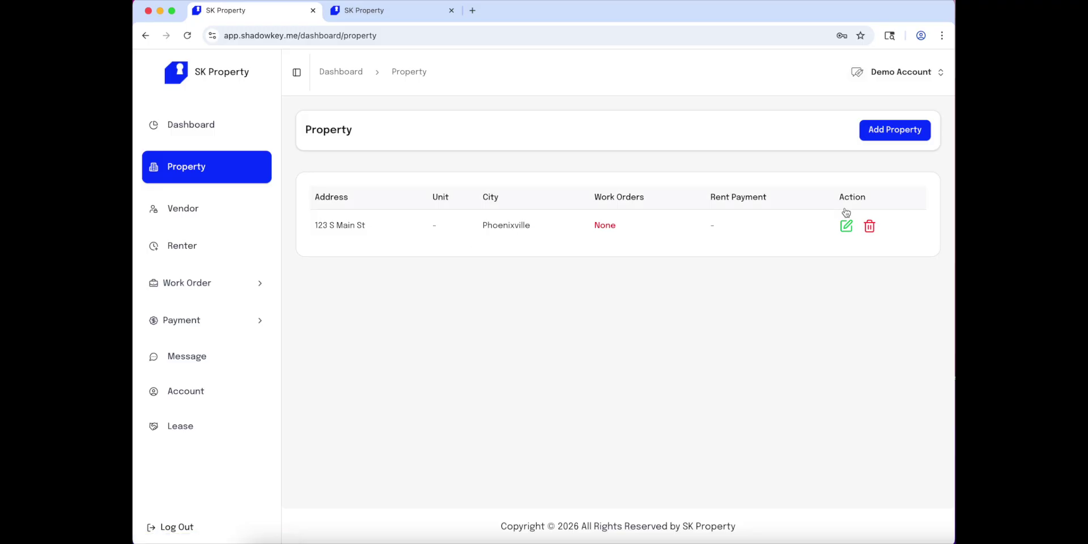
pyautogui.click(888, 128)
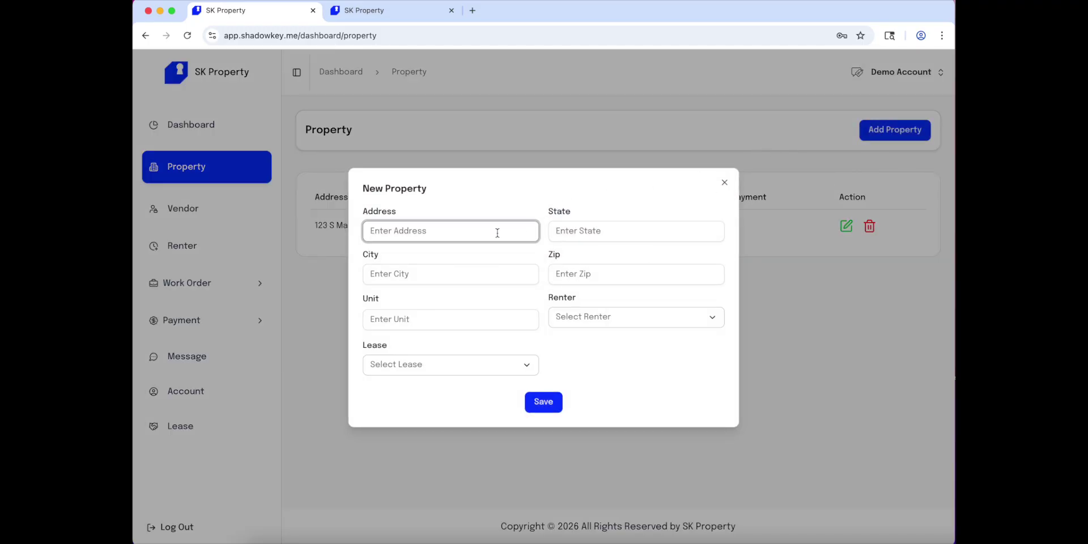
pyautogui.write('16')
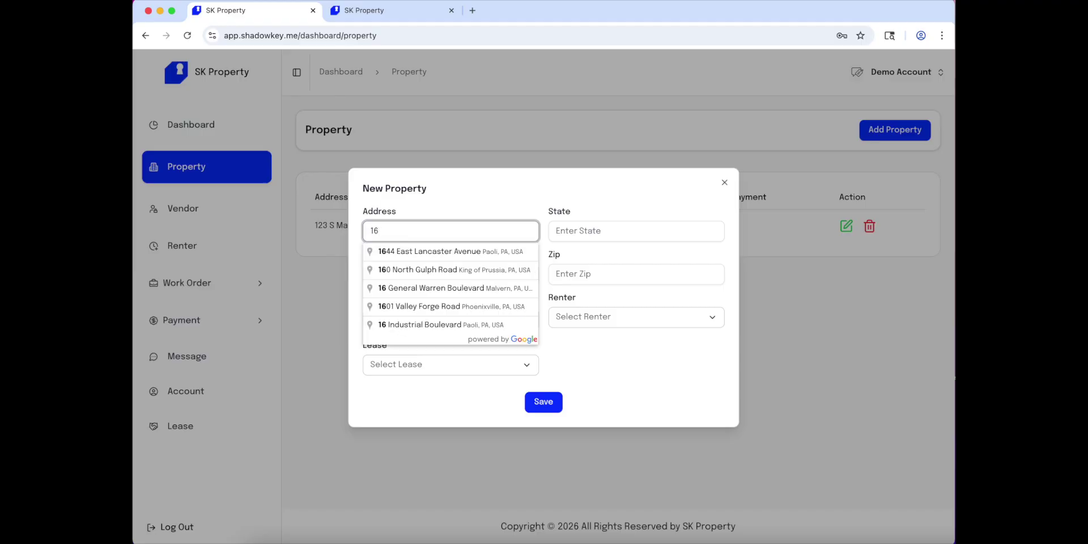
pyautogui.write('00')
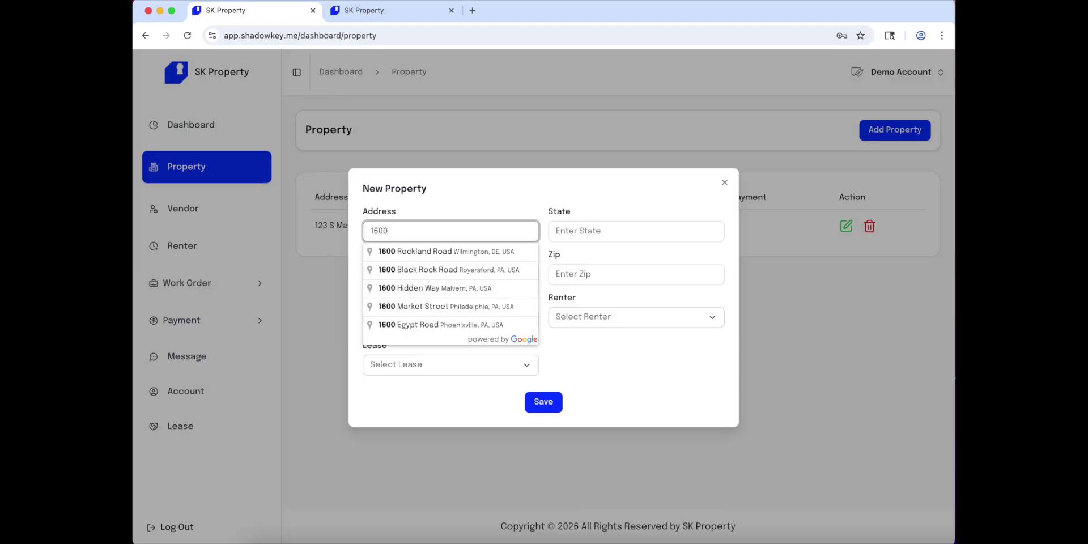
pyautogui.write(' pe')
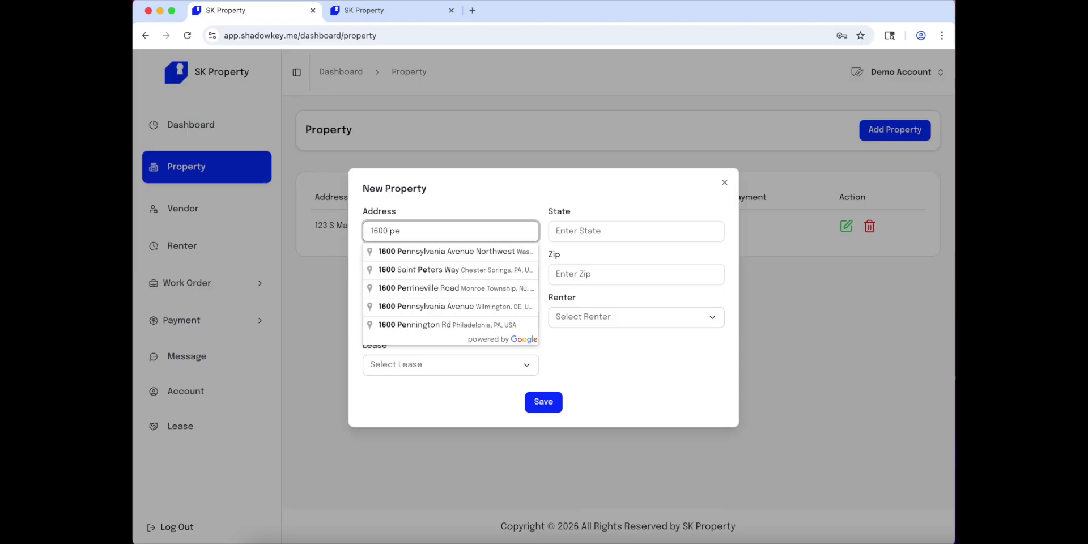
pyautogui.click(501, 255)
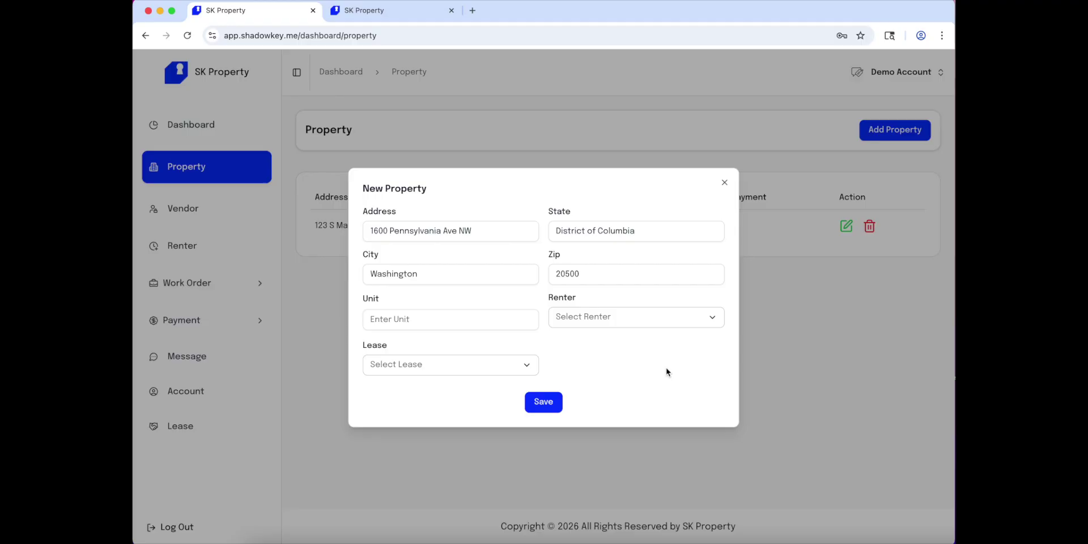
pyautogui.click(668, 328)
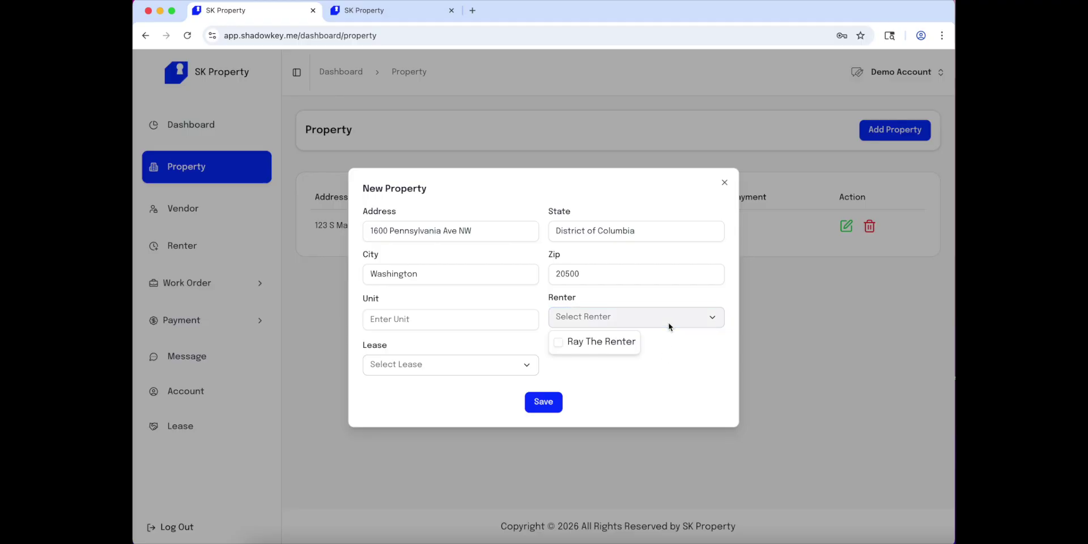
pyautogui.click(675, 354)
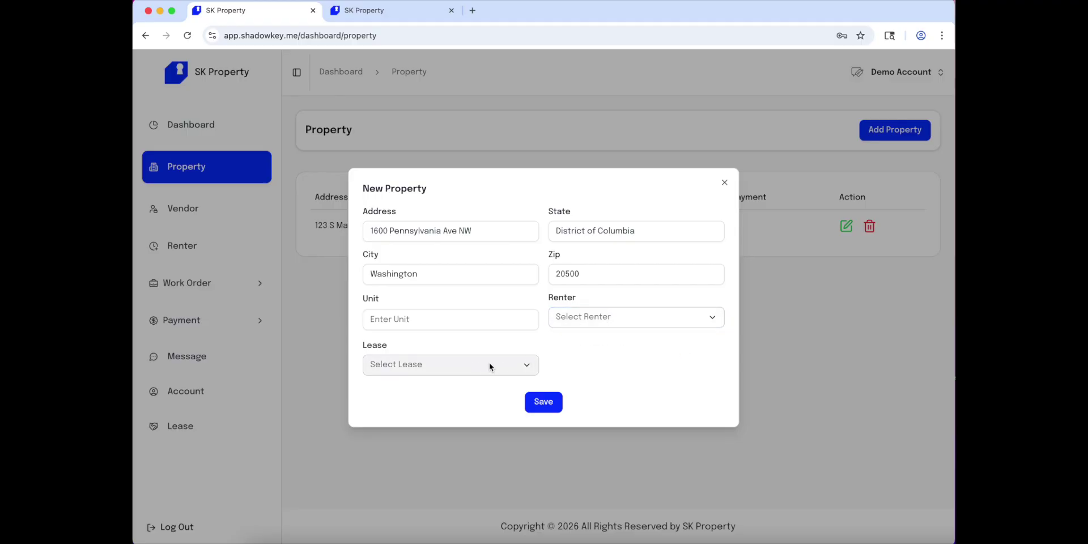
pyautogui.click(544, 403)
pyautogui.click(776, 207)
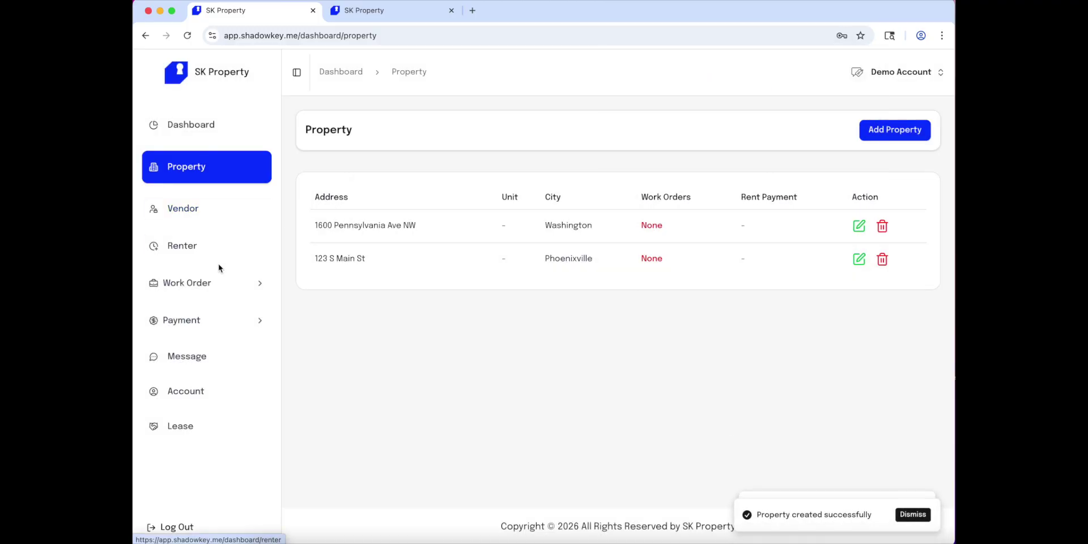
# Start a new renter assigned to the new Washington property.
pyautogui.click(219, 247)
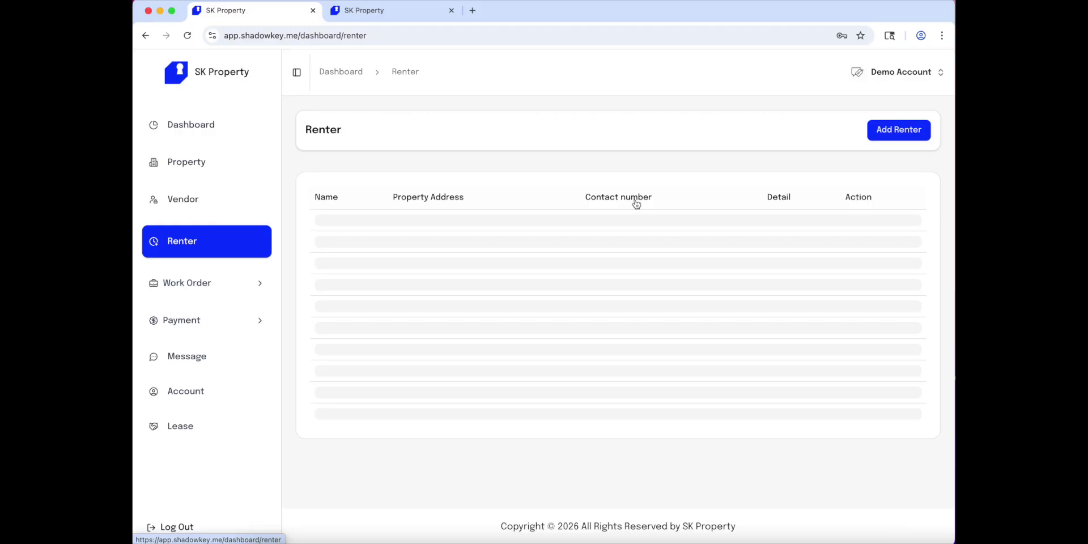
pyautogui.click(899, 137)
pyautogui.click(481, 257)
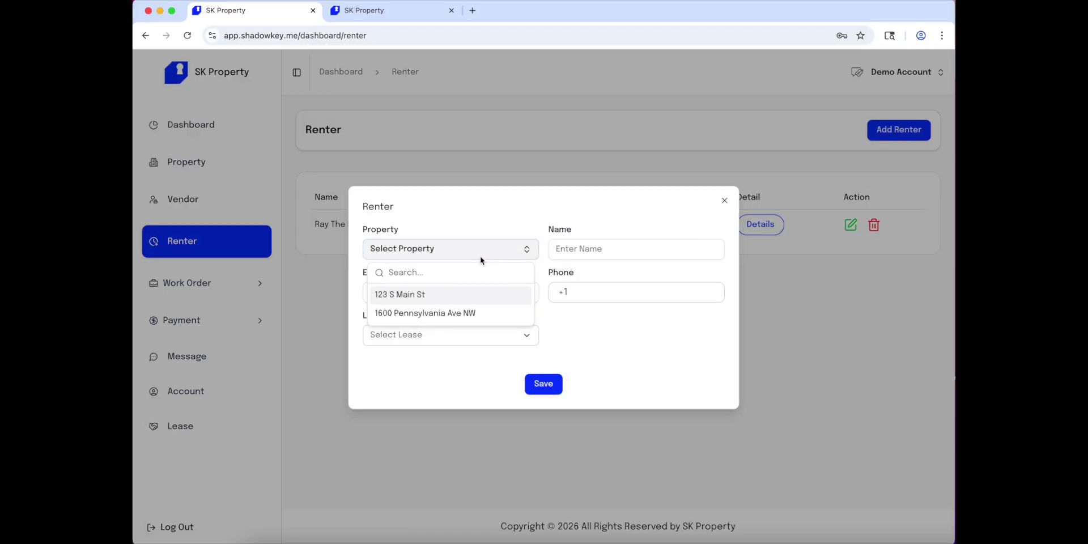
pyautogui.click(470, 313)
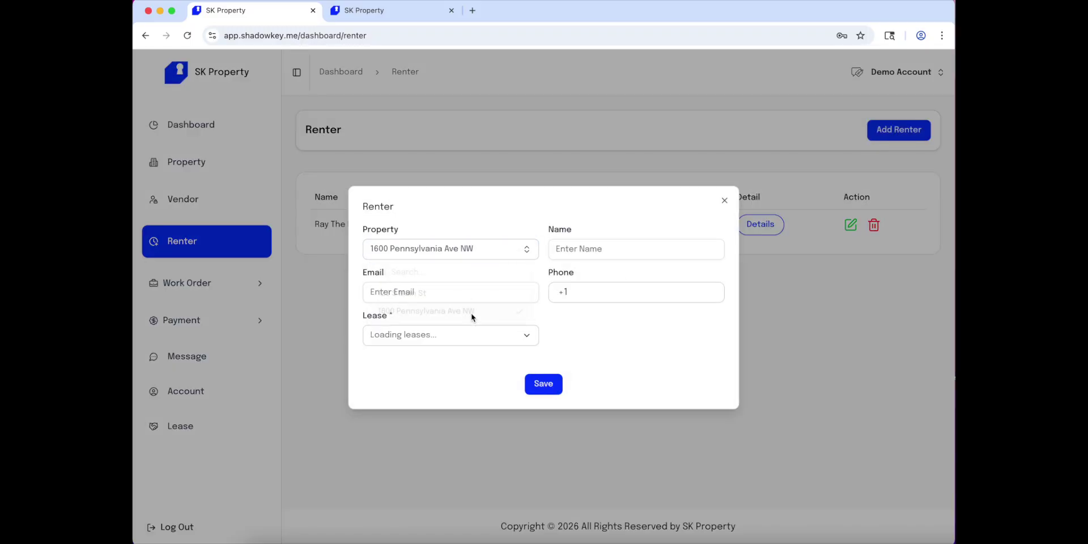
# Enter the renter's name, e-mail address and phone number.
pyautogui.click(633, 254)
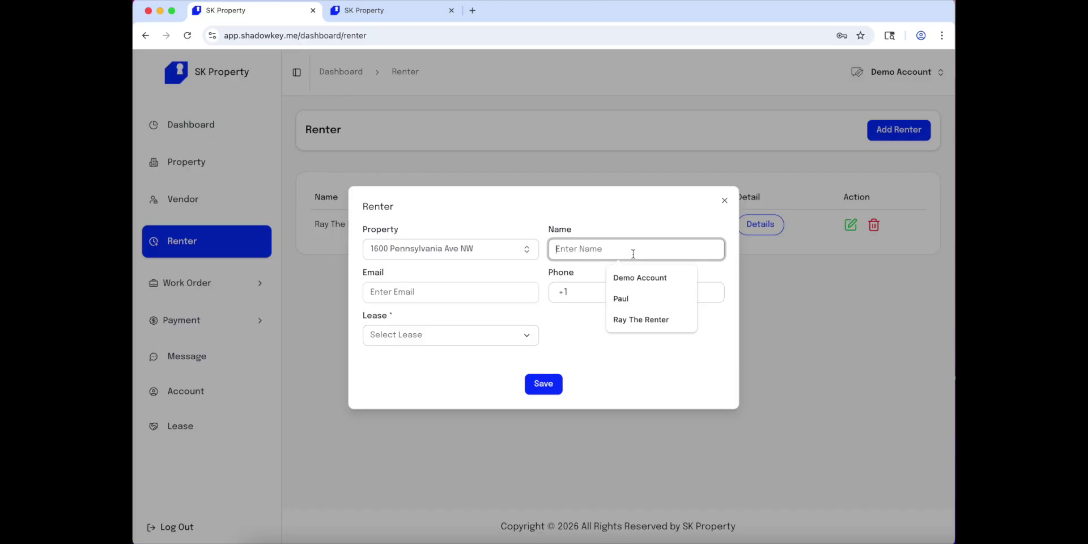
pyautogui.write('P')
pyautogui.press('BackSpace')
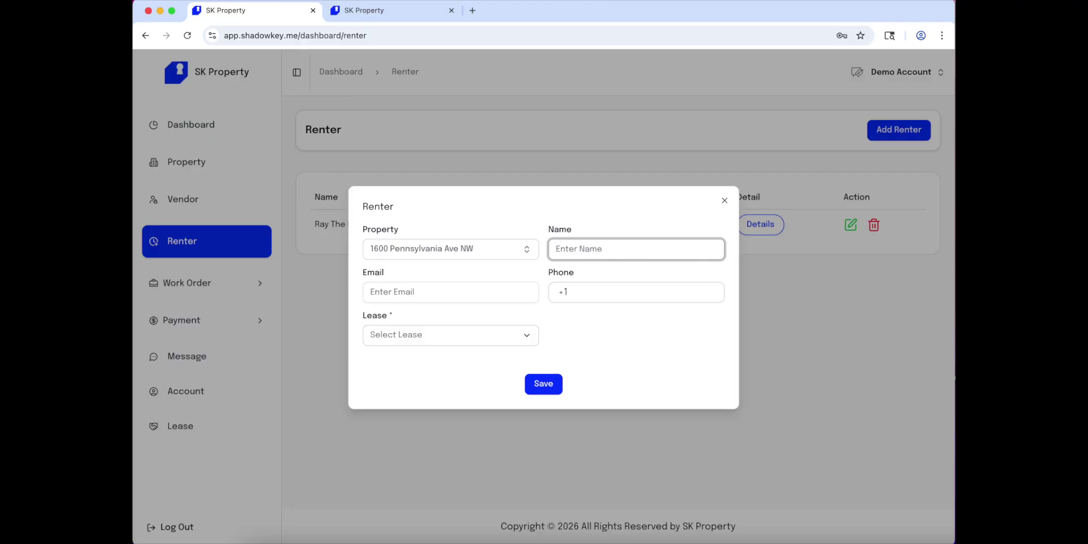
pyautogui.write('Frank')
pyautogui.click(493, 290)
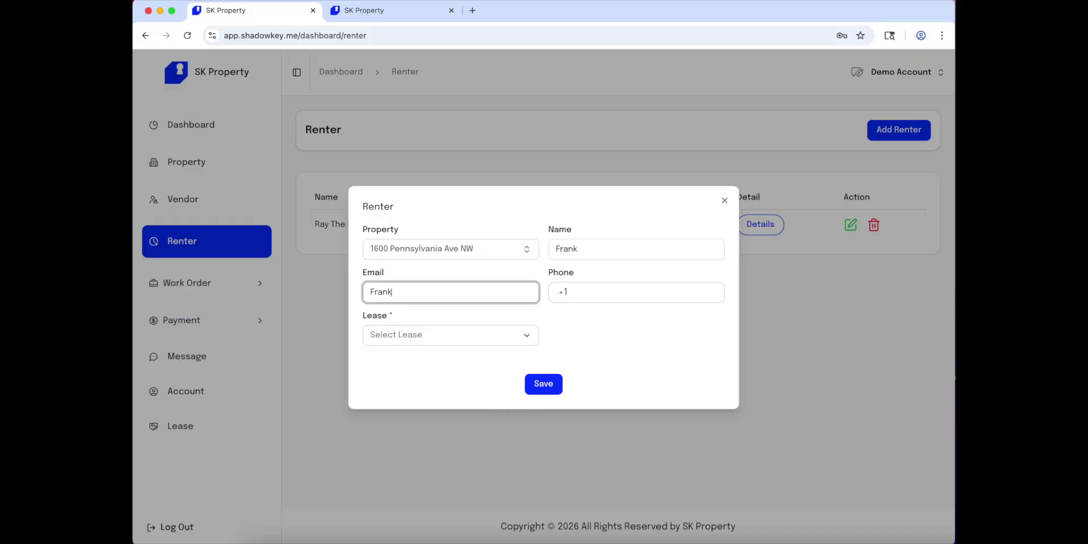
pyautogui.click(594, 289)
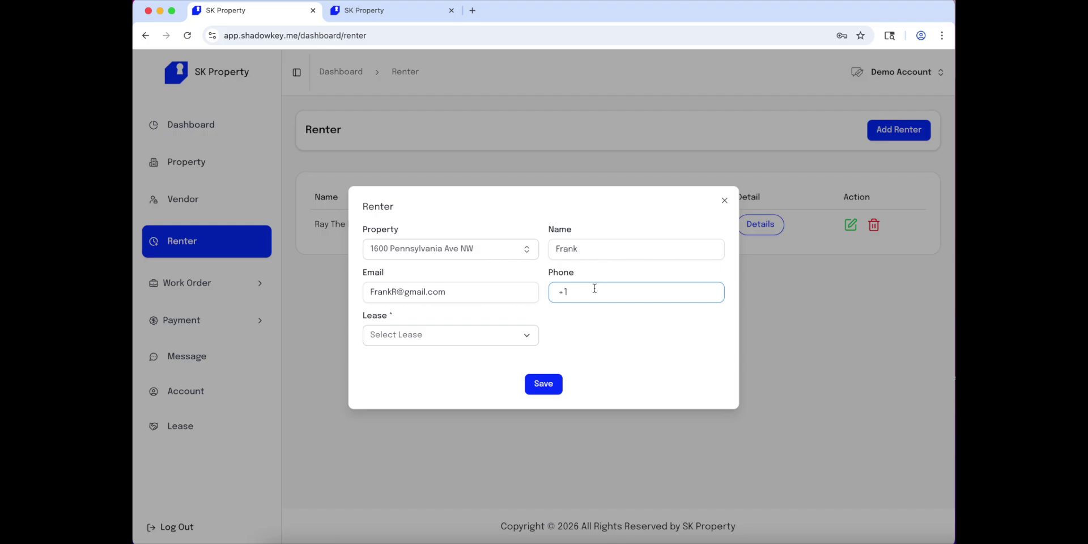
# Save the renter without a lease and select its property address in the table.
pyautogui.click(494, 335)
pyautogui.click(623, 377)
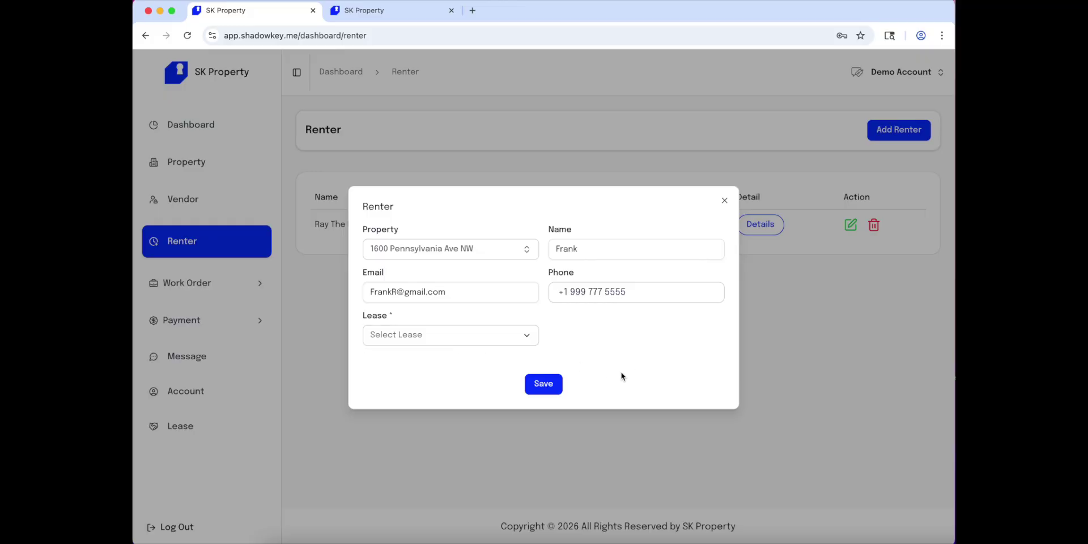
pyautogui.click(547, 388)
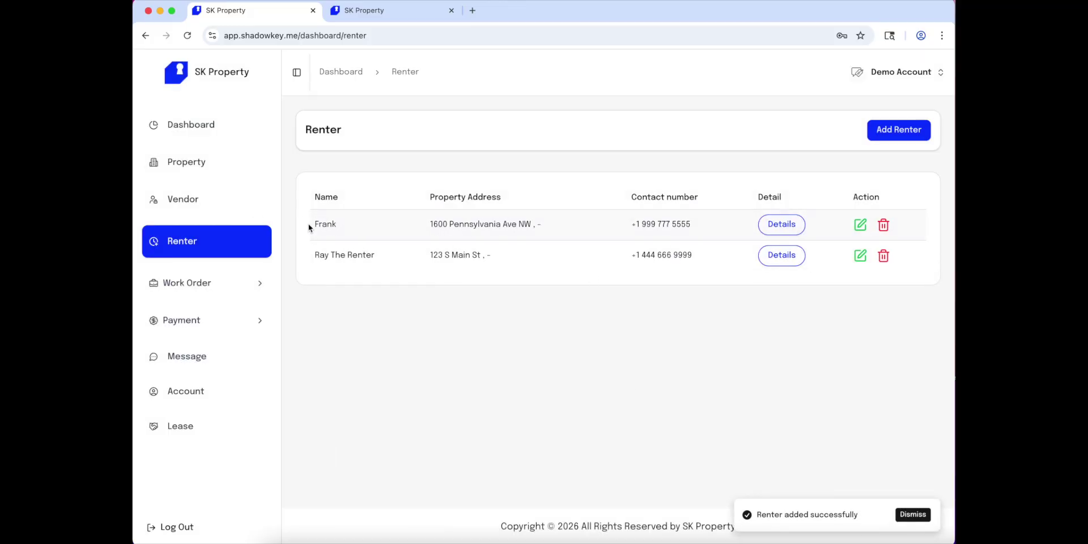
pyautogui.moveTo(309, 224); pyautogui.dragTo(554, 229)
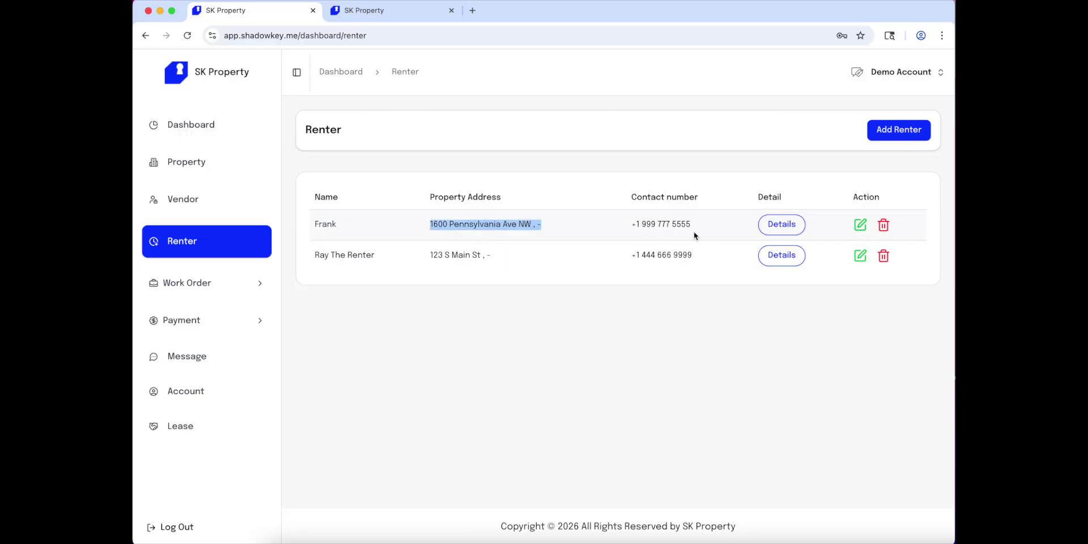
# Open the Vendor page and start a blank Add Vendor form.
pyautogui.click(220, 206)
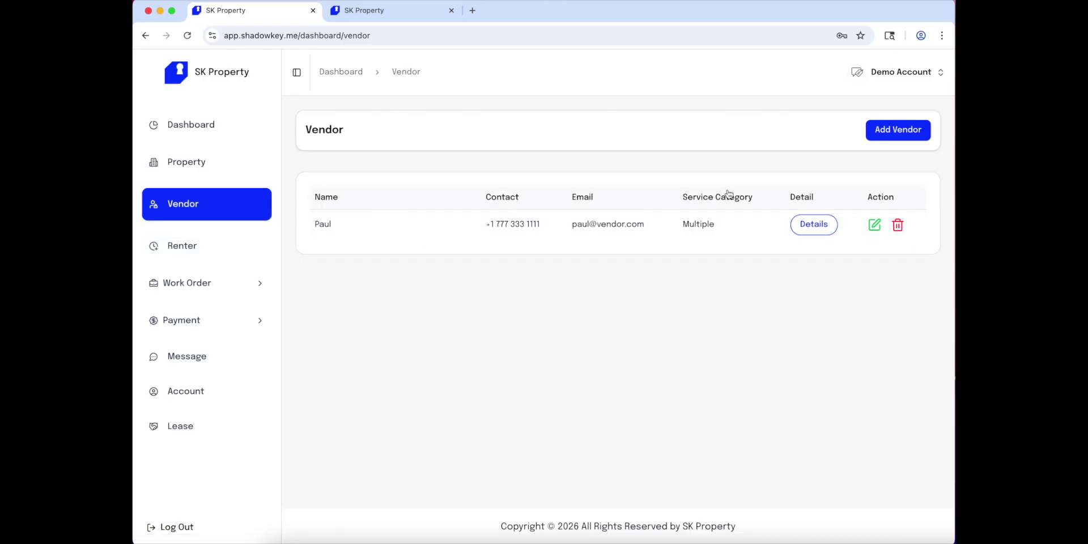
pyautogui.click(889, 139)
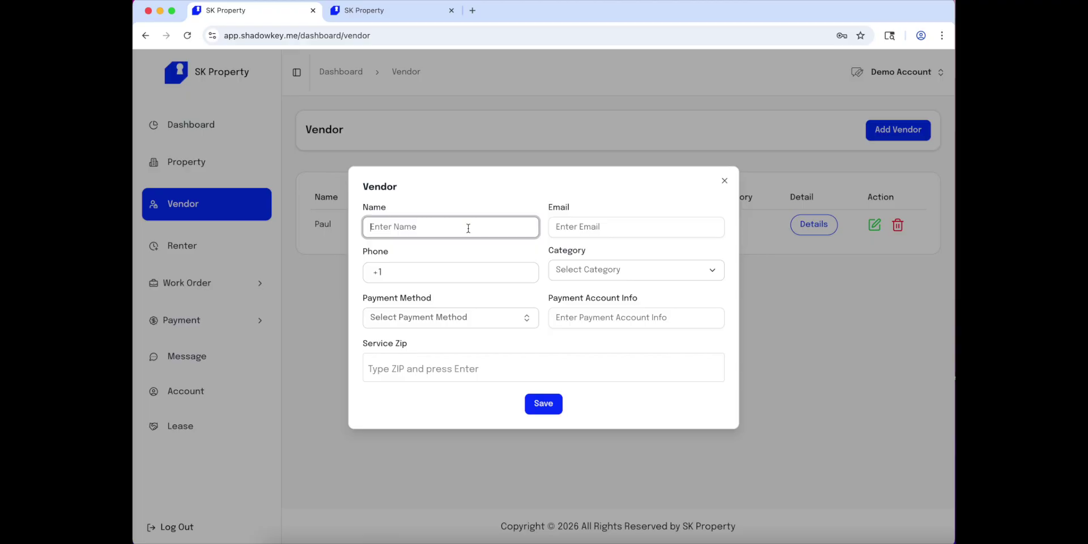
# Enter the vendor's name, e-mail address and phone number.
pyautogui.write('Joe')
pyautogui.click(636, 226)
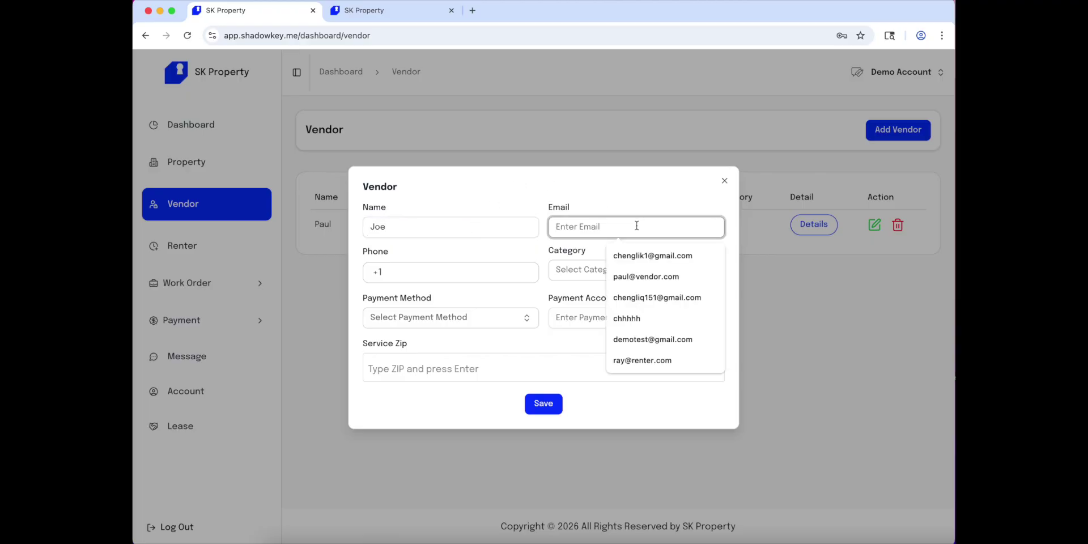
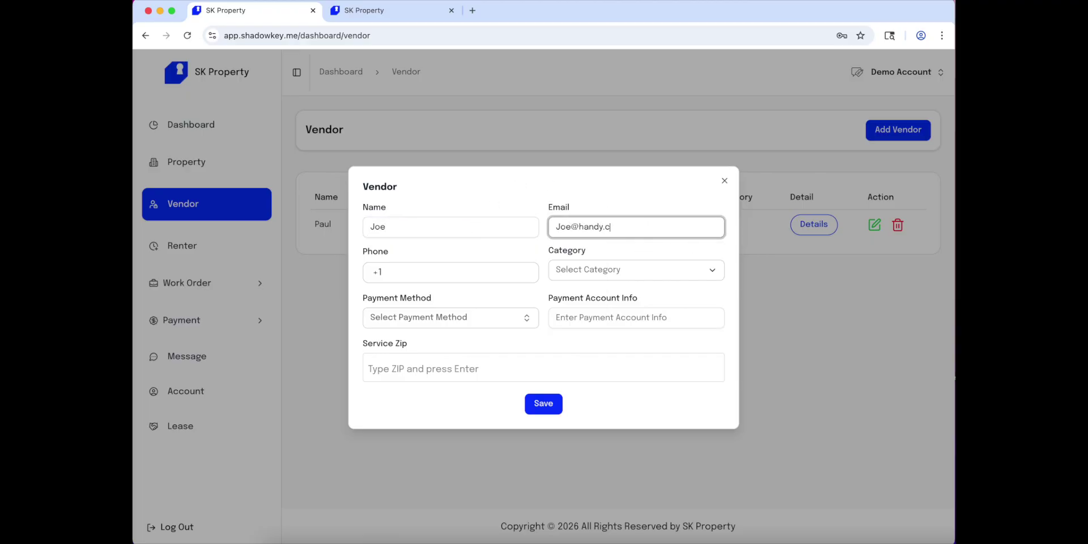
pyautogui.click(477, 269)
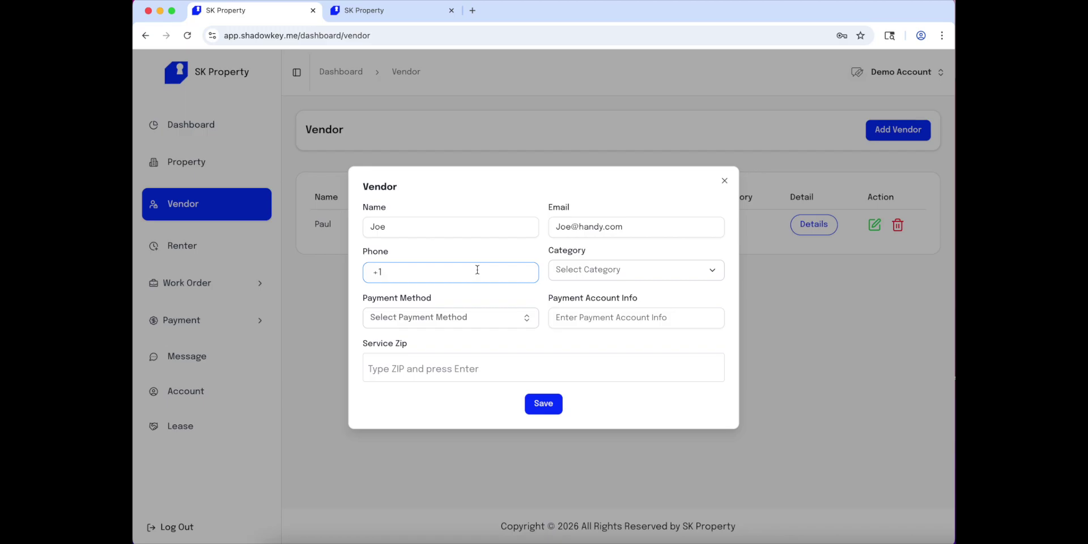
pyautogui.write('555 888 7777')
# Set category General, payment method Zelle, and fill in the payment account info.
pyautogui.click(686, 279)
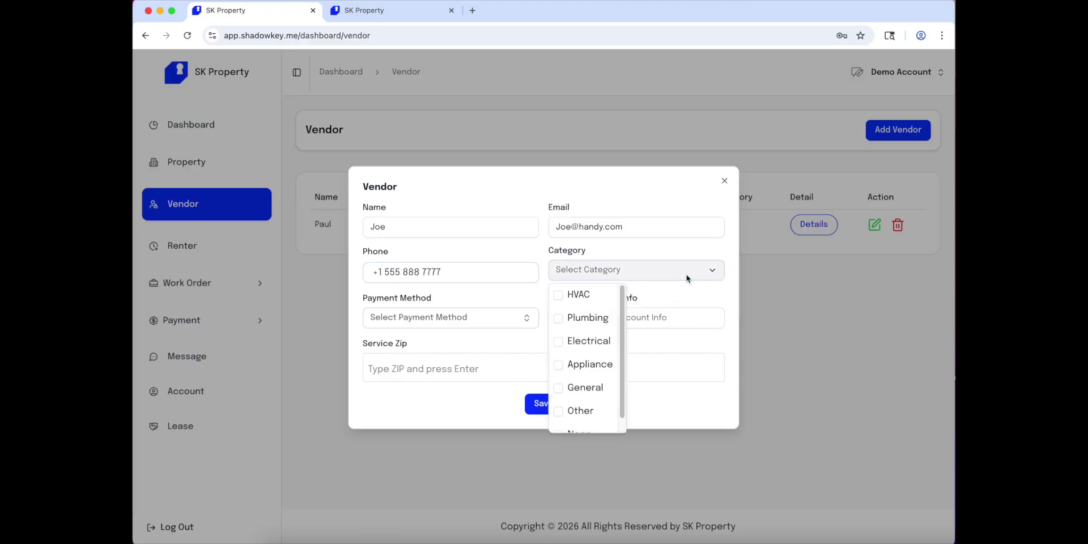
pyautogui.scroll(-1, 599, 357)
pyautogui.scroll(1, 600, 357)
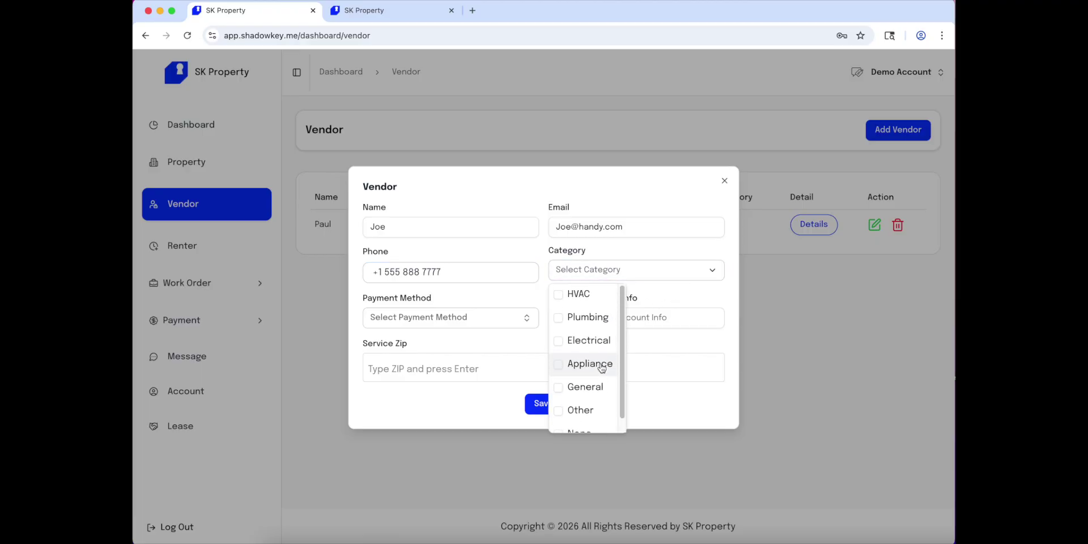
pyautogui.scroll(-1, 595, 318)
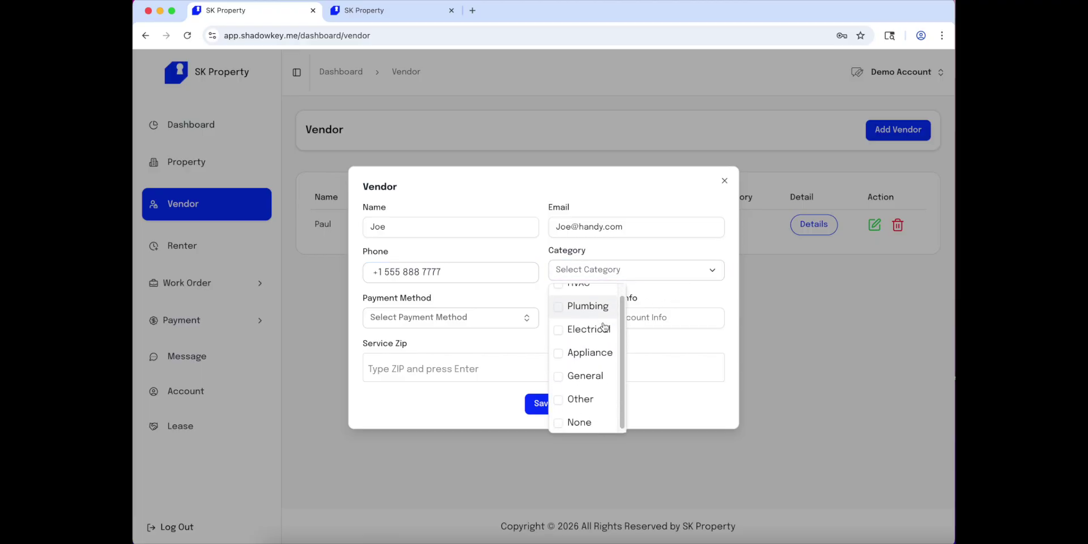
pyautogui.click(594, 376)
pyautogui.click(510, 311)
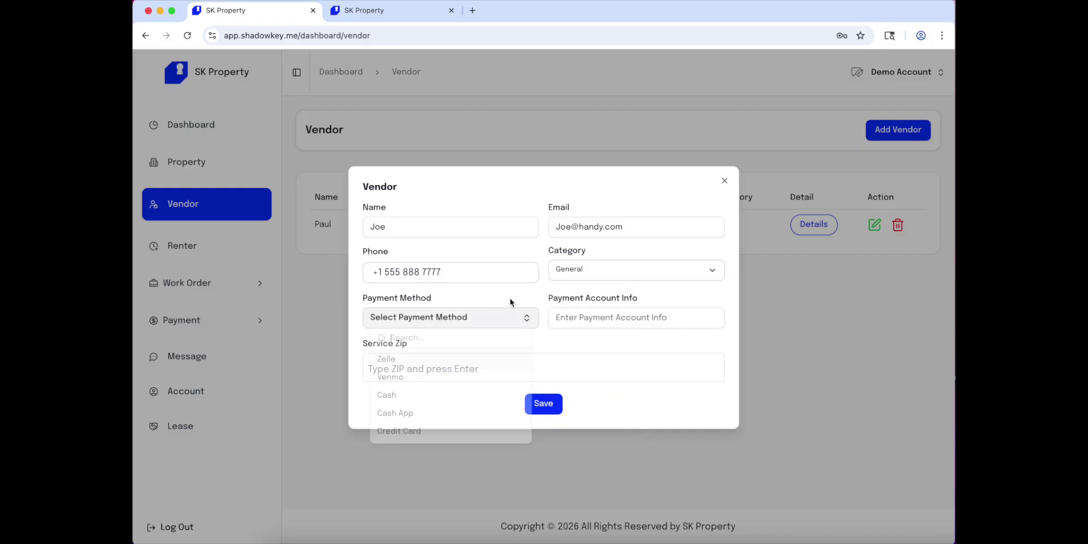
pyautogui.click(506, 320)
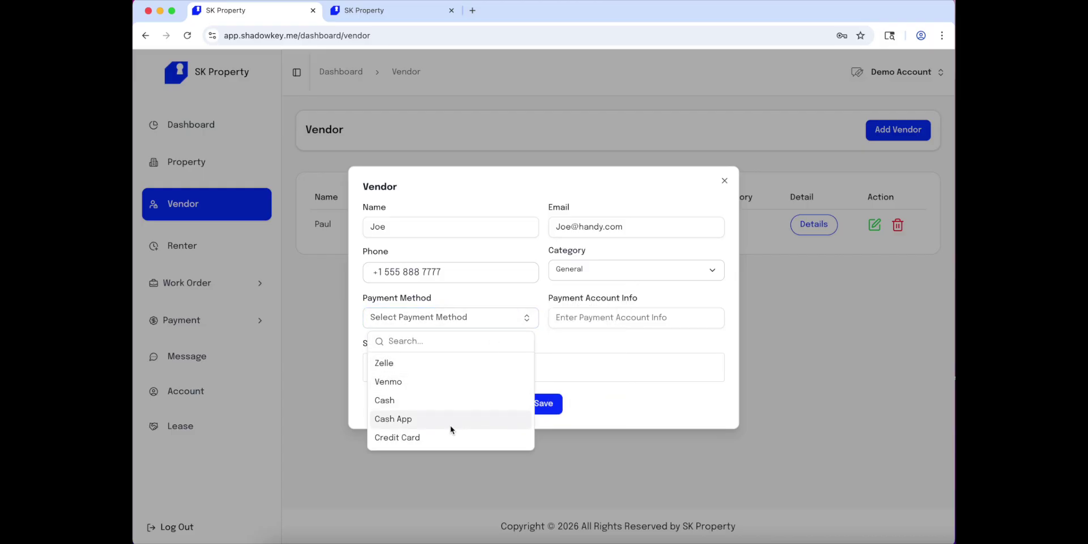
pyautogui.click(453, 364)
pyautogui.click(602, 320)
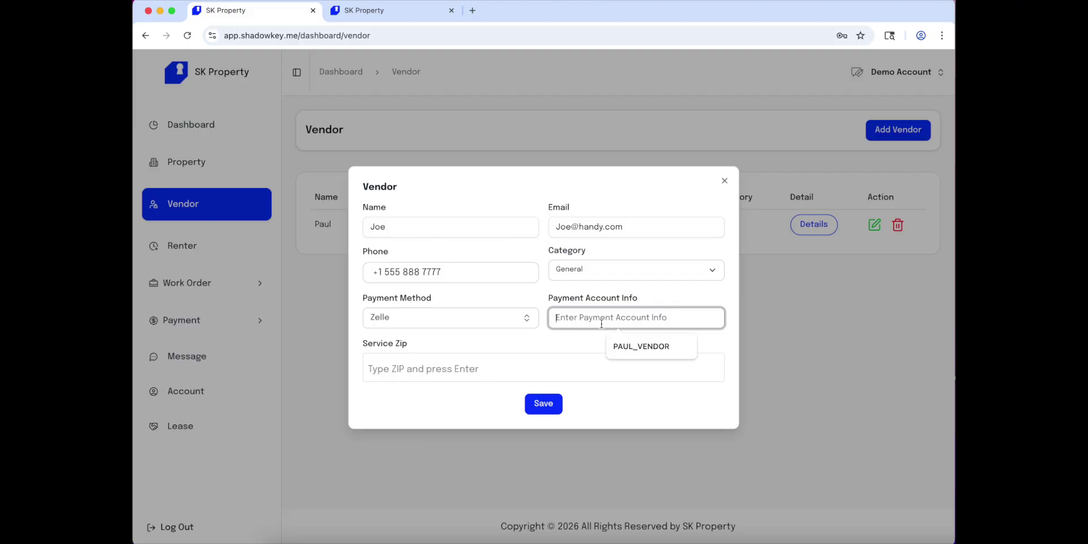
pyautogui.write('Joe')
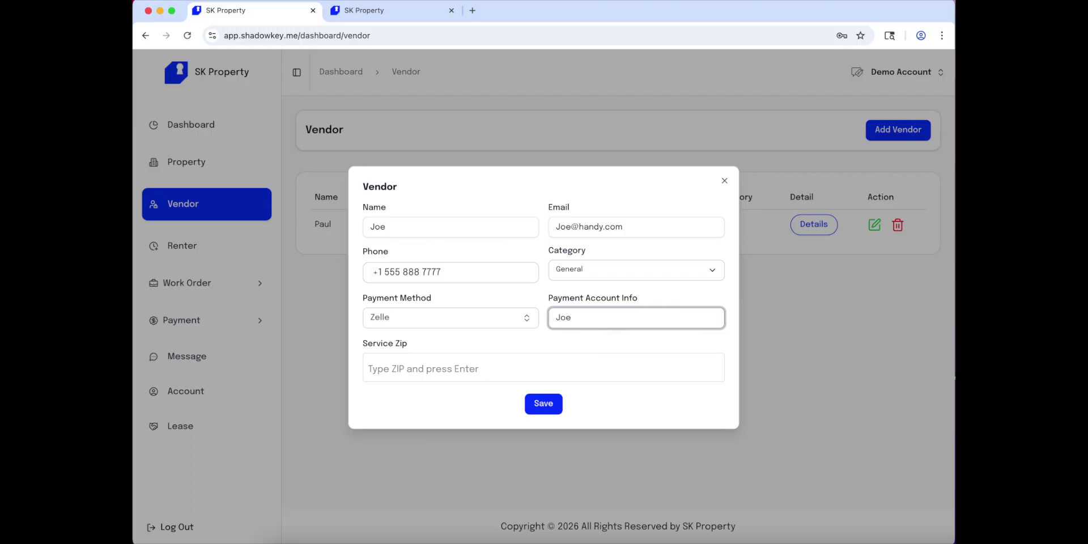
pyautogui.write(' Handy')
# Add service zips 20500, 19898 and 19876, then save the vendor.
pyautogui.click(522, 371)
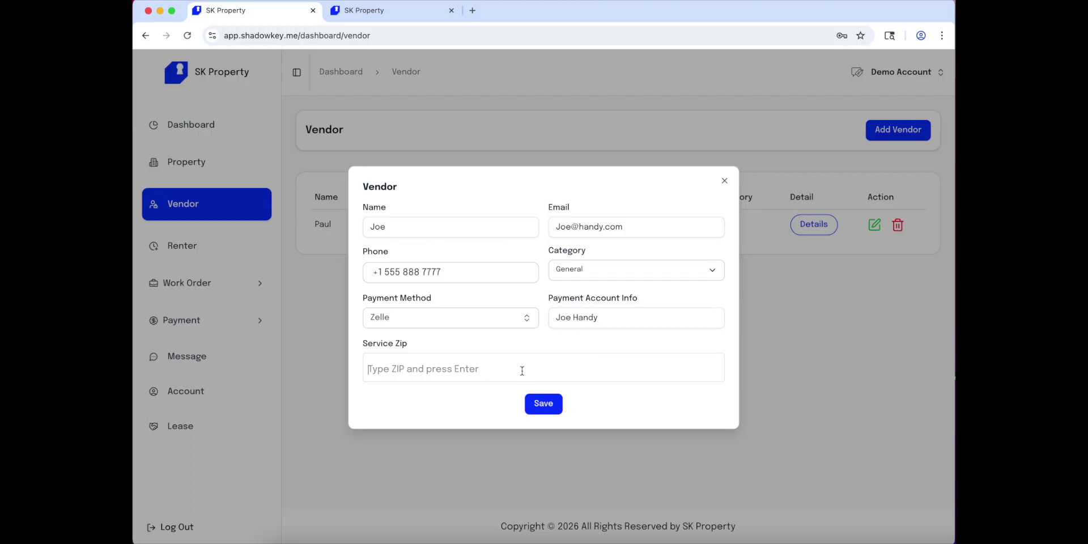
pyautogui.write('2')
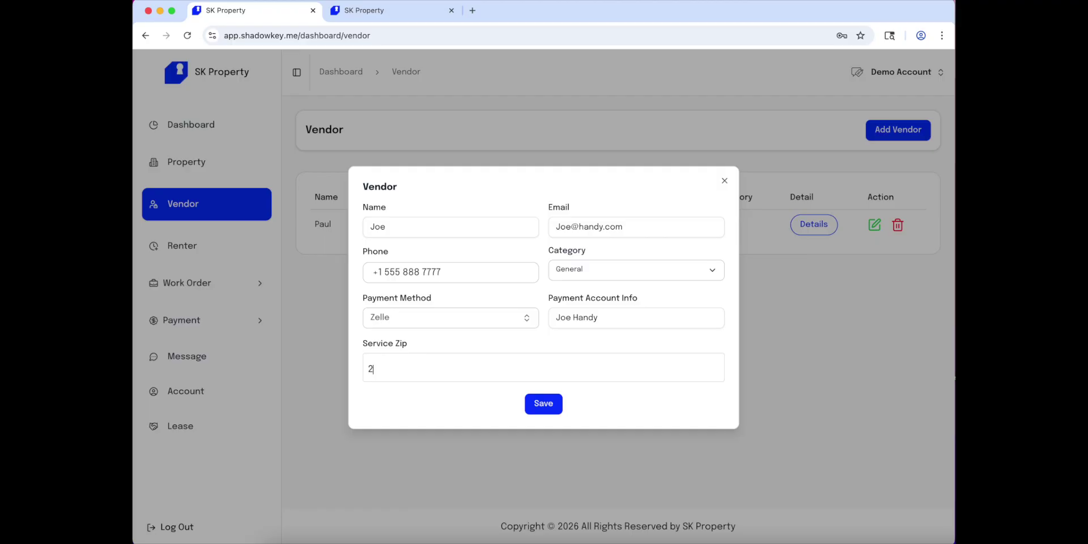
pyautogui.write('0500')
pyautogui.press('Return')
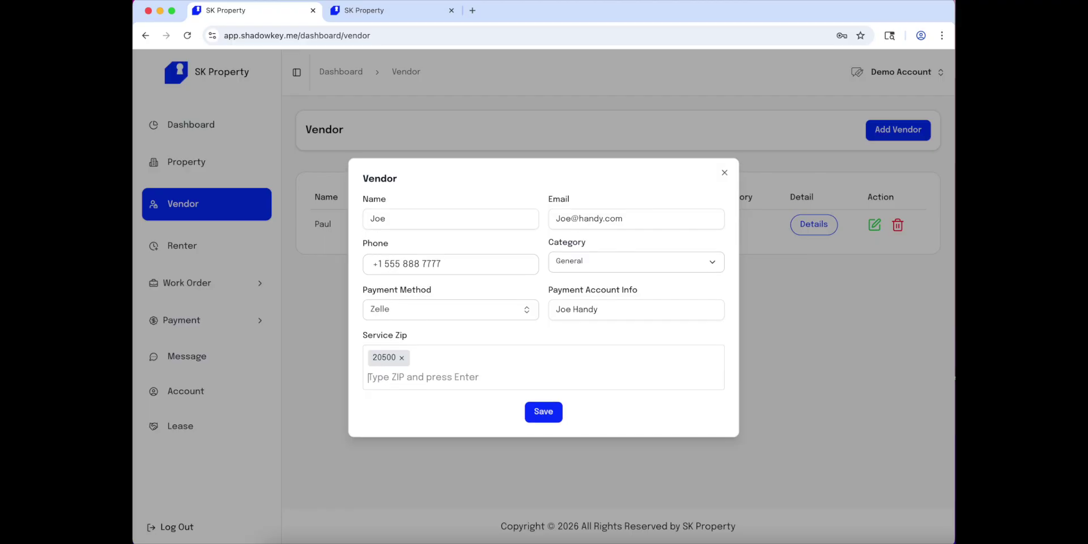
pyautogui.write('19898')
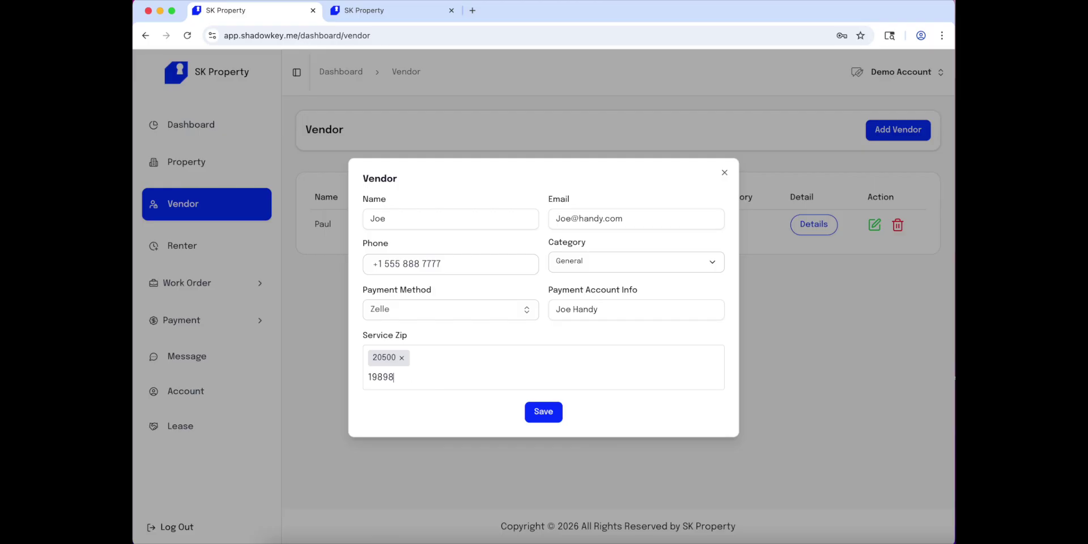
pyautogui.press('Return')
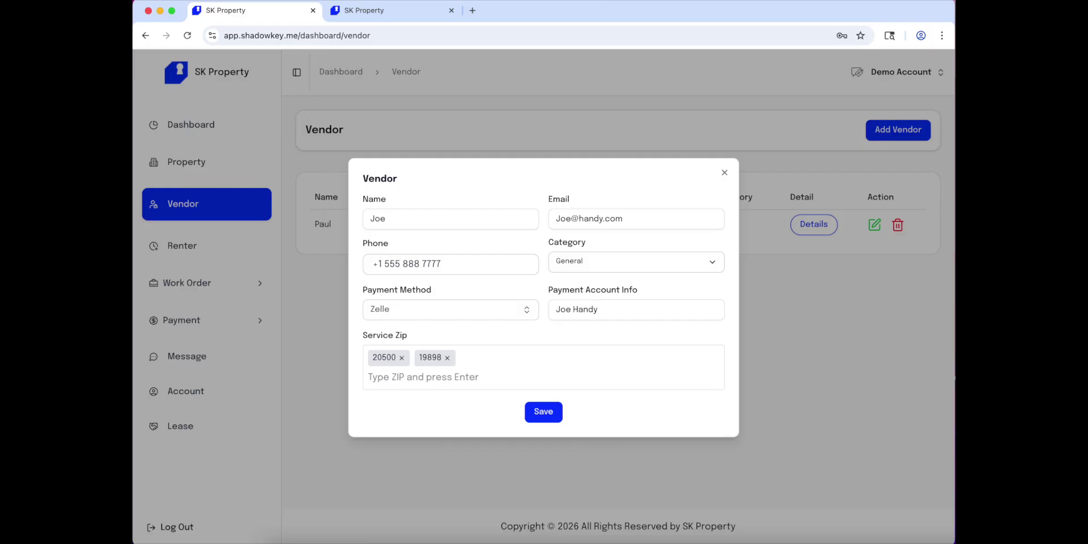
pyautogui.write('19876')
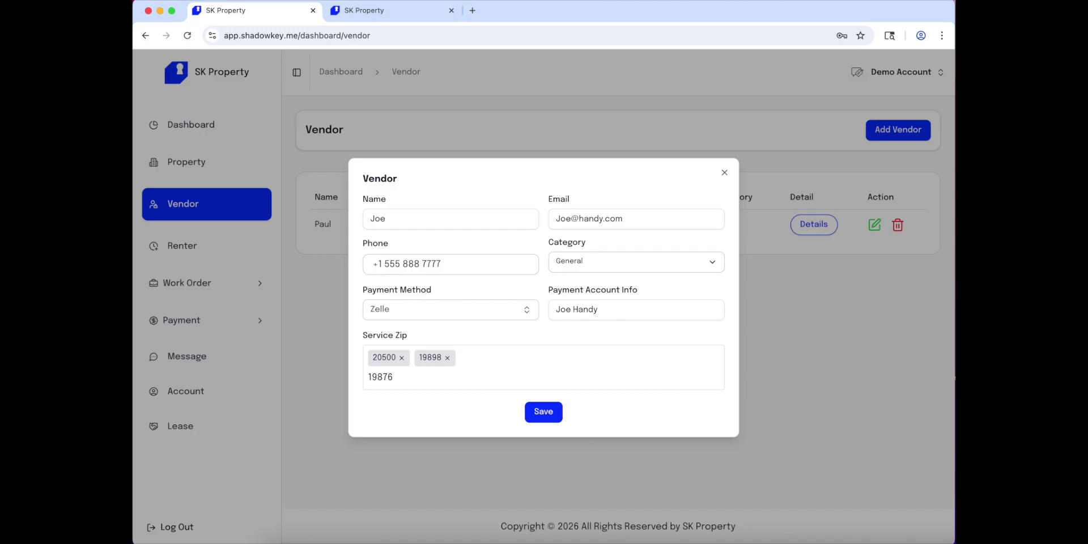
pyautogui.press('Return')
pyautogui.click(546, 413)
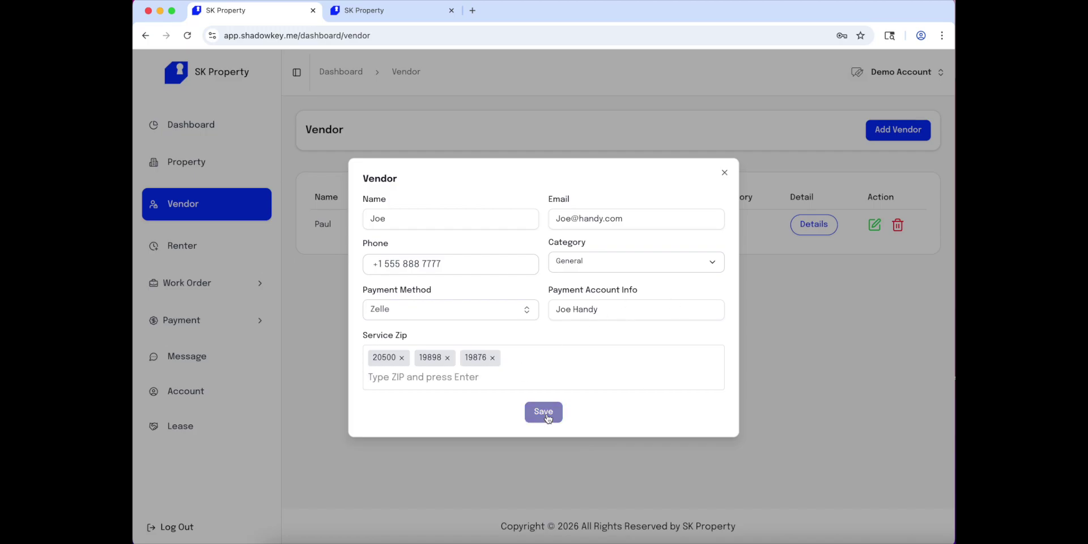